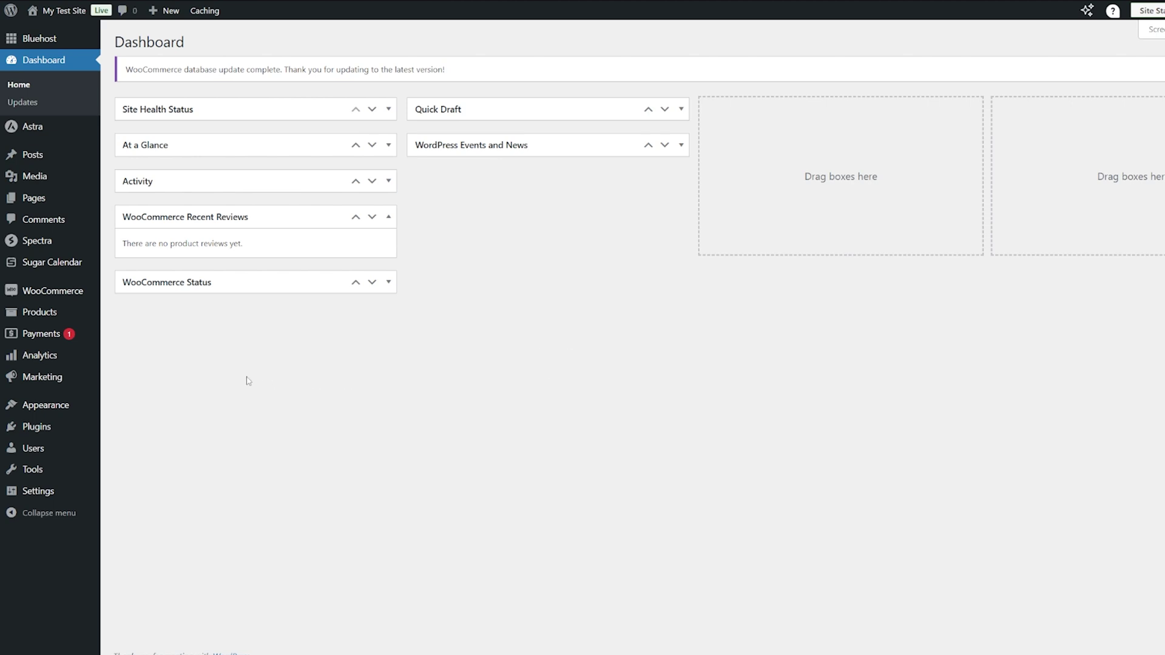
- Open the site's menu editor and add the Shop page to the Navigation menu
mouse_move(54, 410)
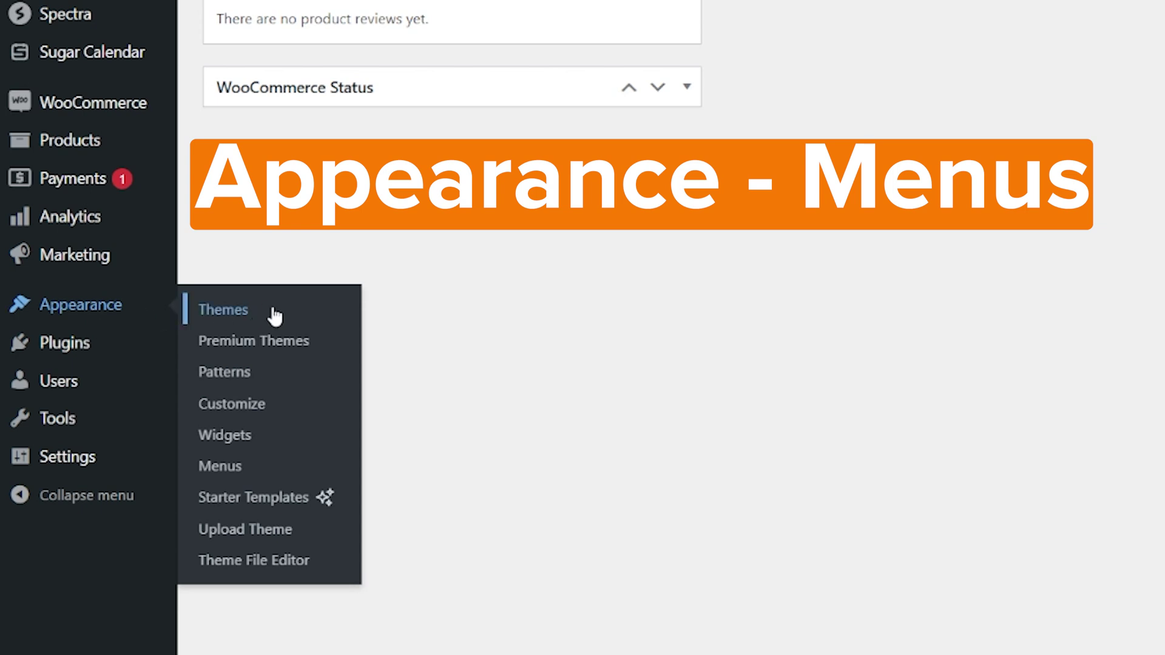
left_click(233, 475)
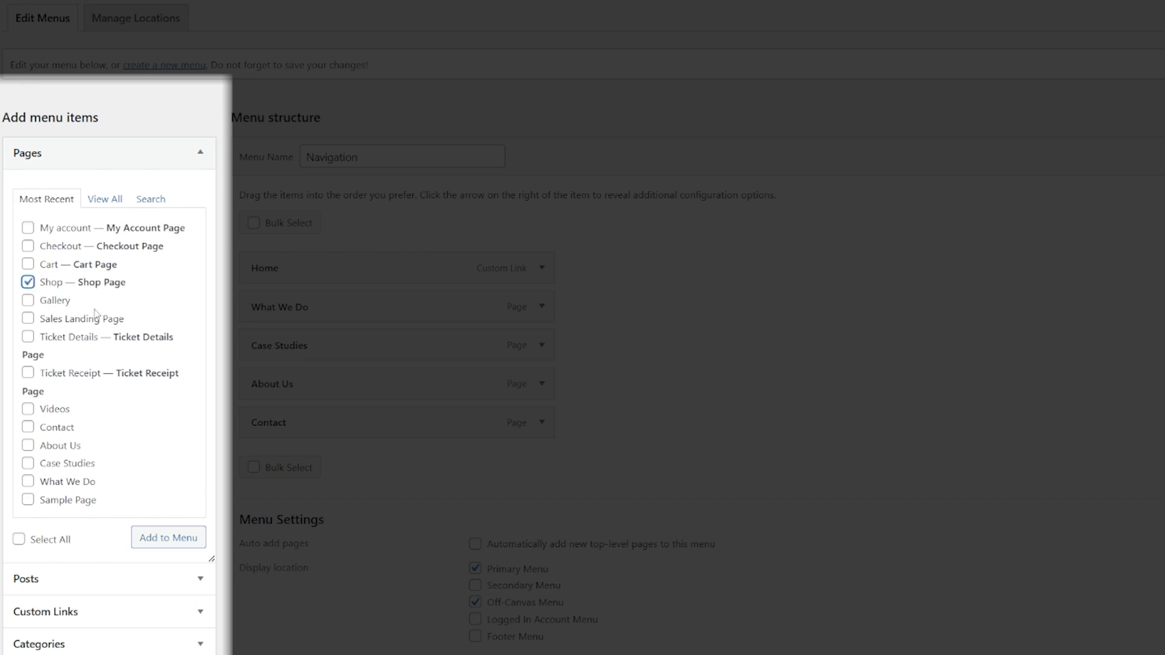
left_click(179, 535)
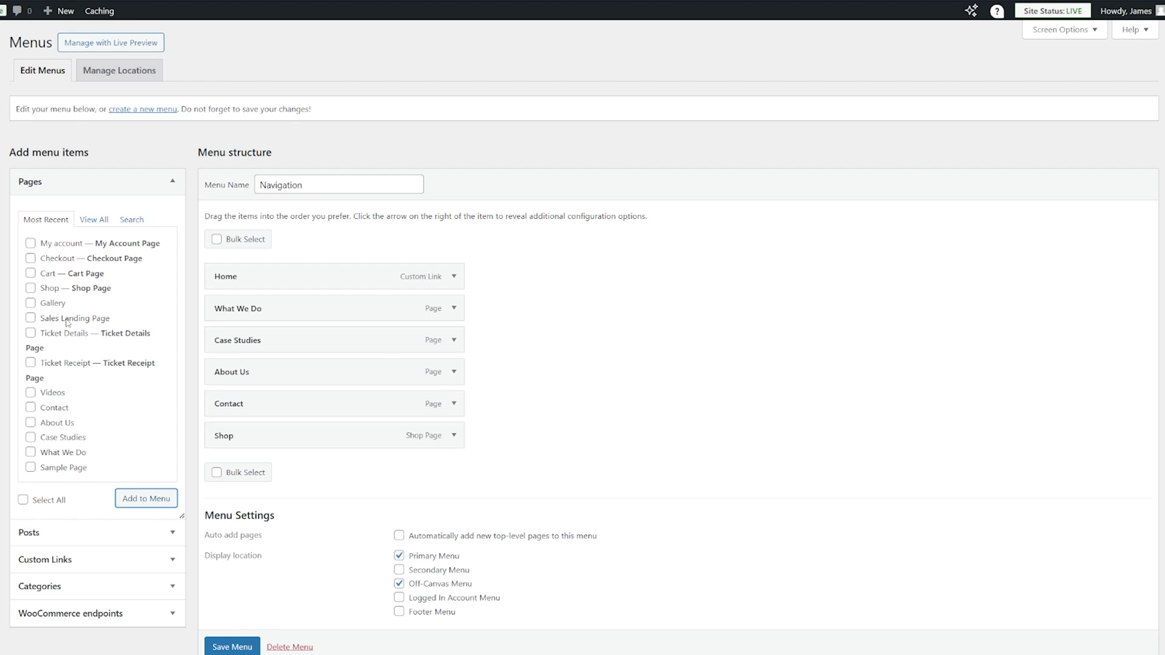
- Add the Sales Landing Page to the Navigation menu and nest it as a sub-item under Shop
left_click(31, 319)
left_click(146, 499)
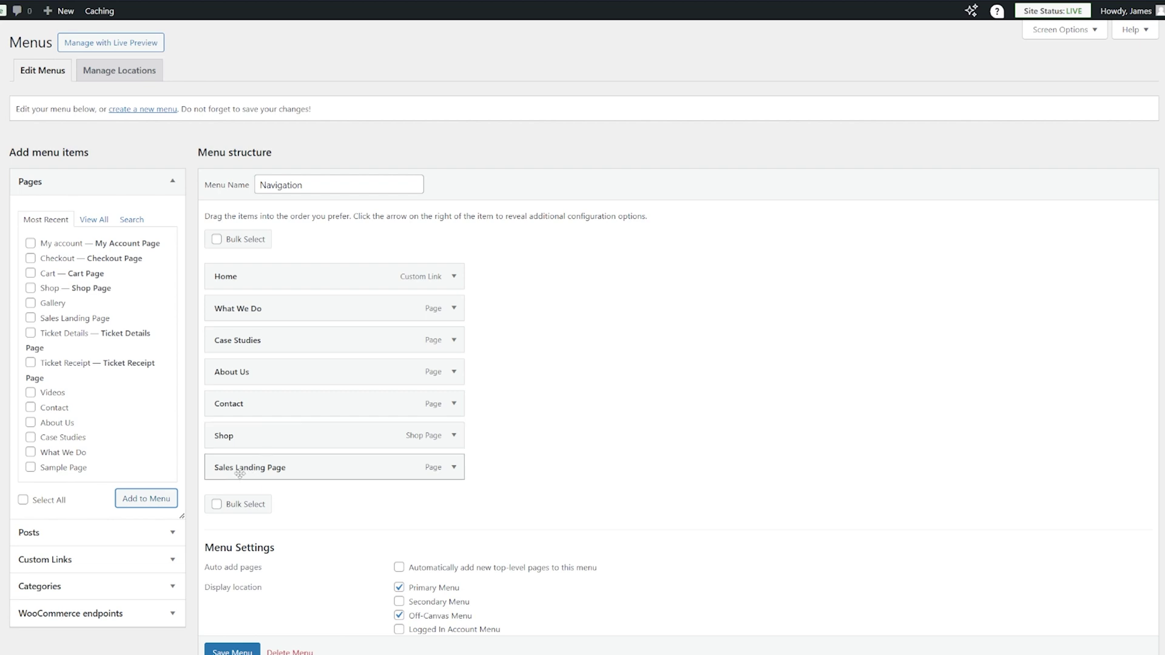
left_click_drag(240, 473, 273, 472)
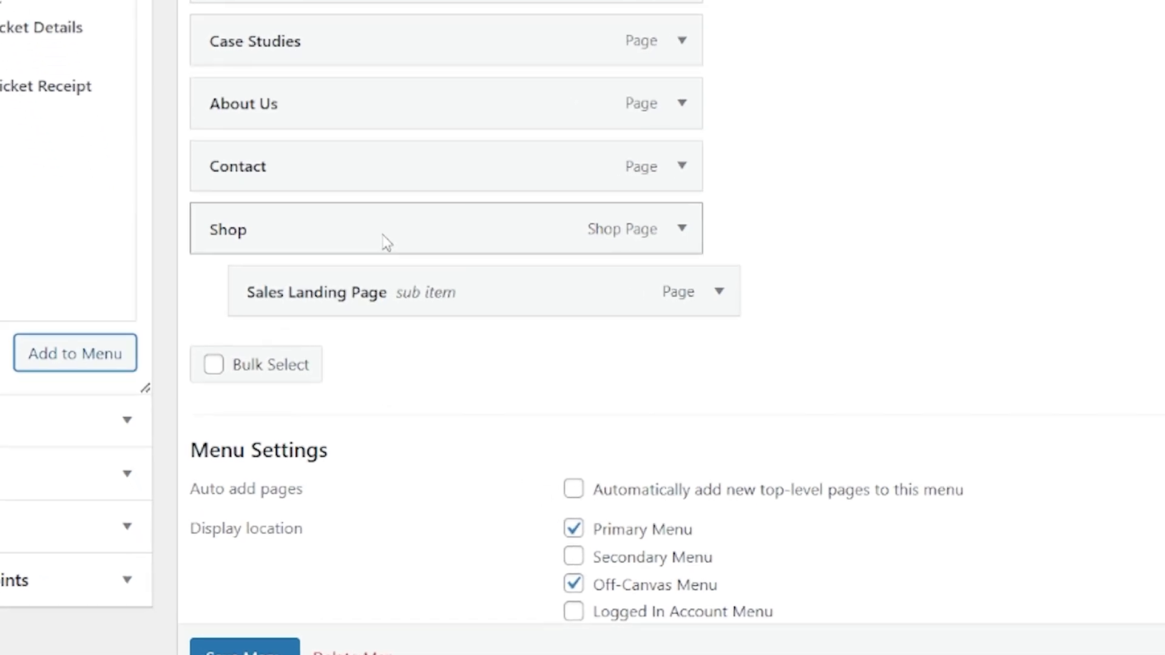
- Change the navigation label of the Sales Landing Page sub-item to "Discounts Page"
left_click(718, 296)
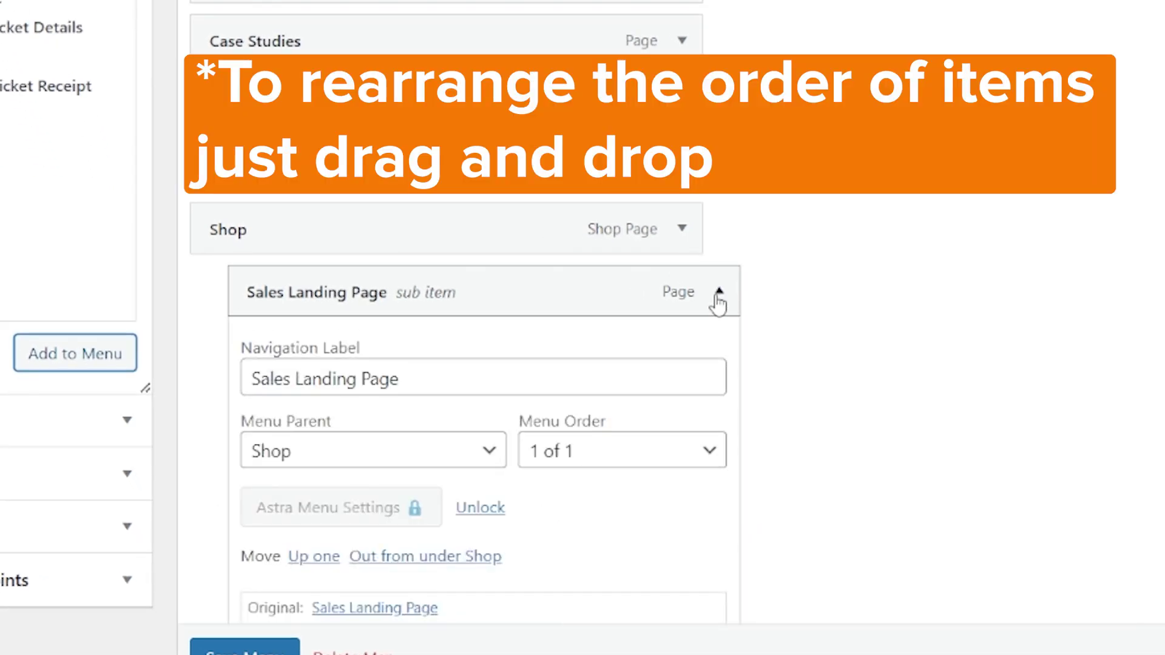
scroll(719, 303, "down", 4)
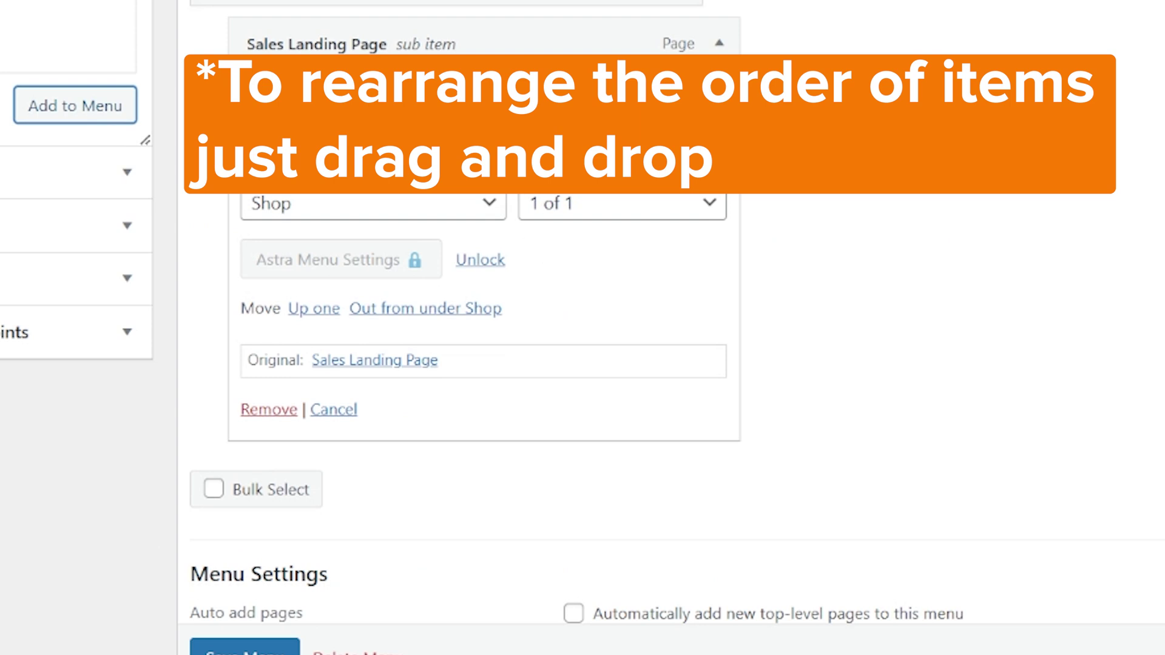
left_click_drag(438, 134, 44, 115)
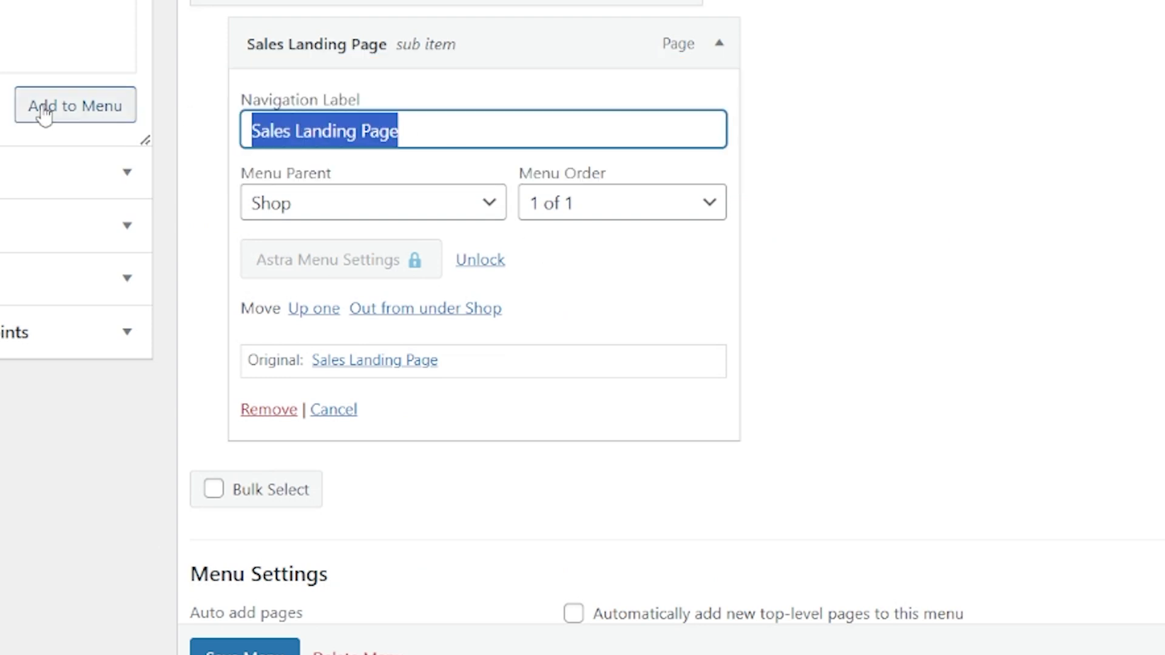
type("Discun")
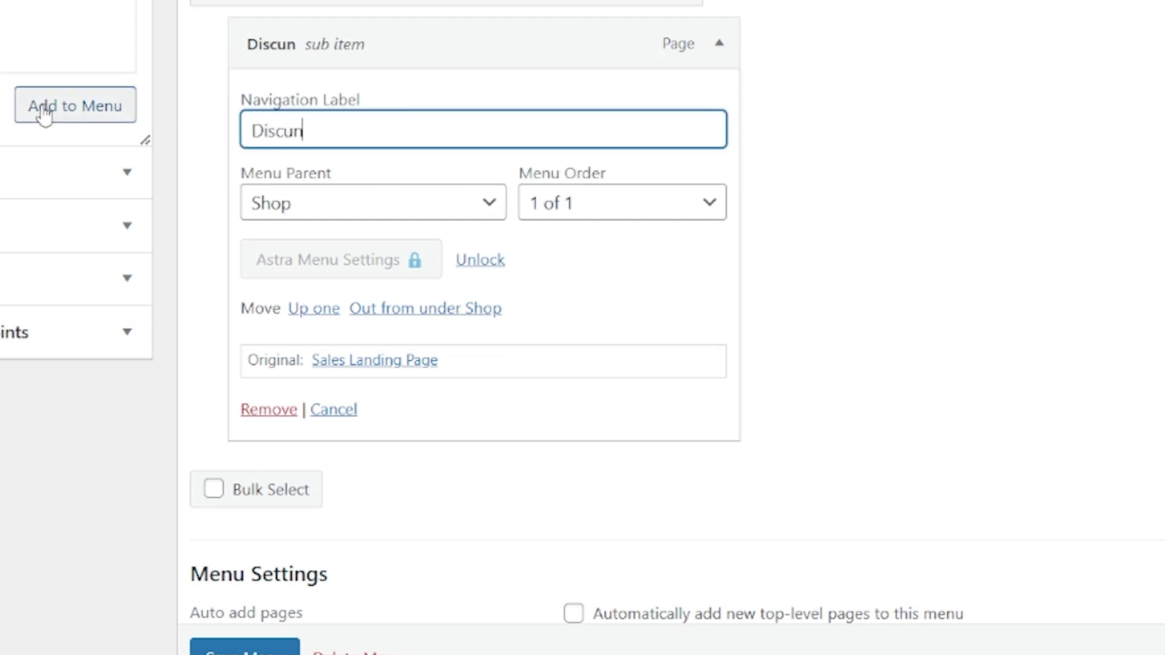
key("BackSpace")
key("BackSpace")
type("ounts ")
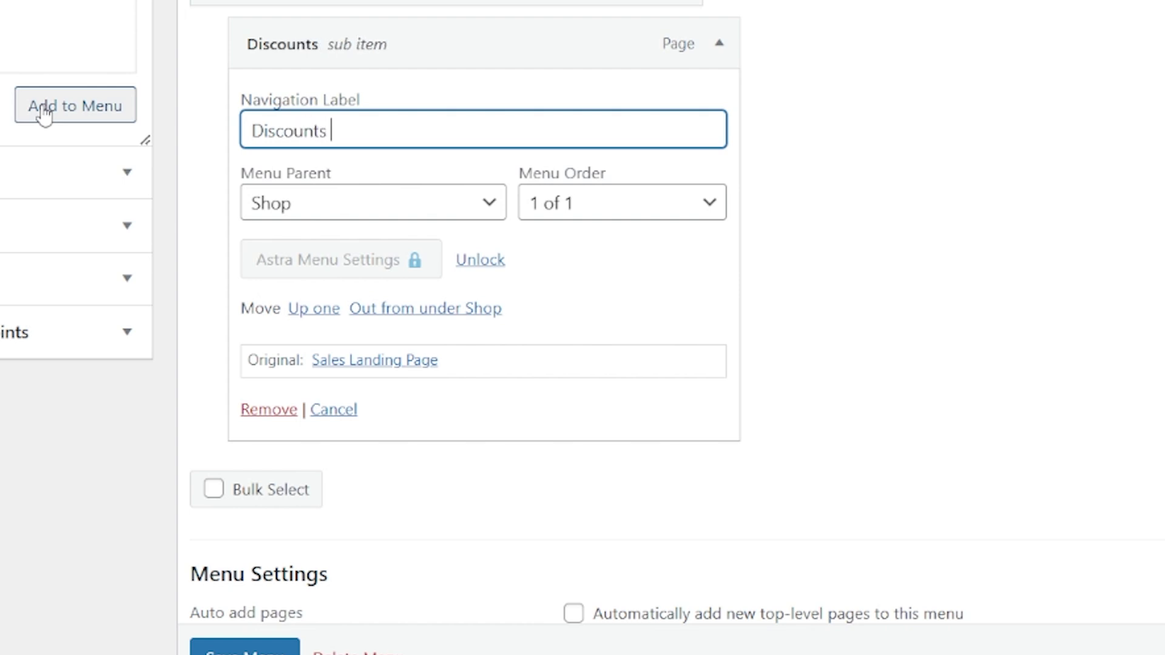
type("Page")
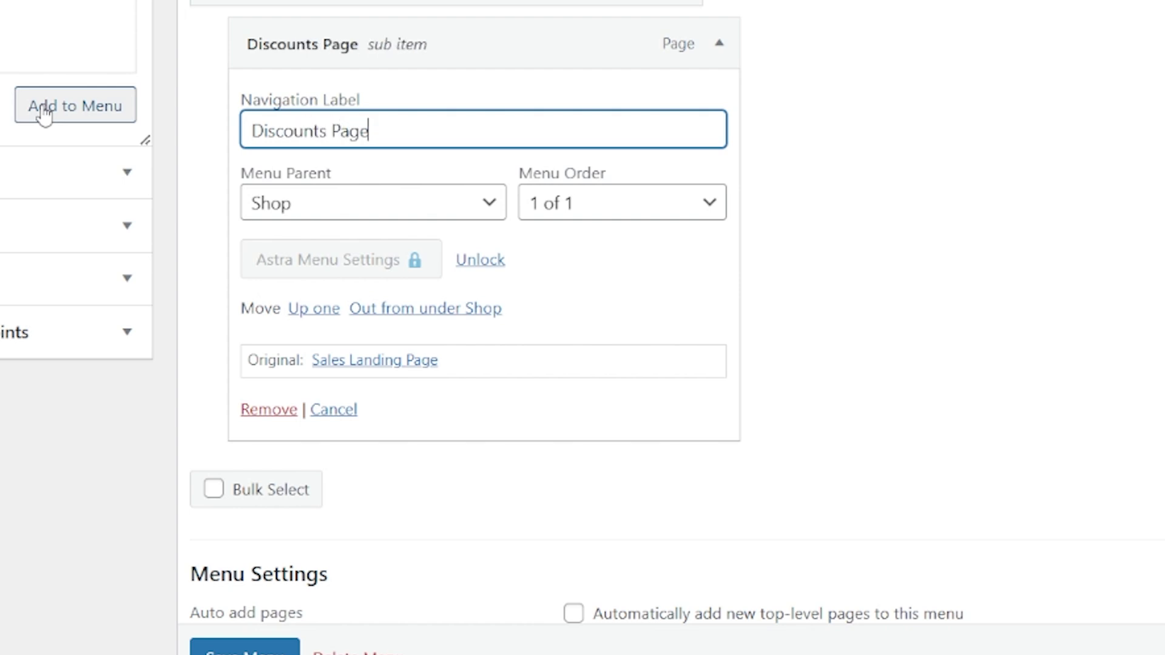
left_click(863, 226)
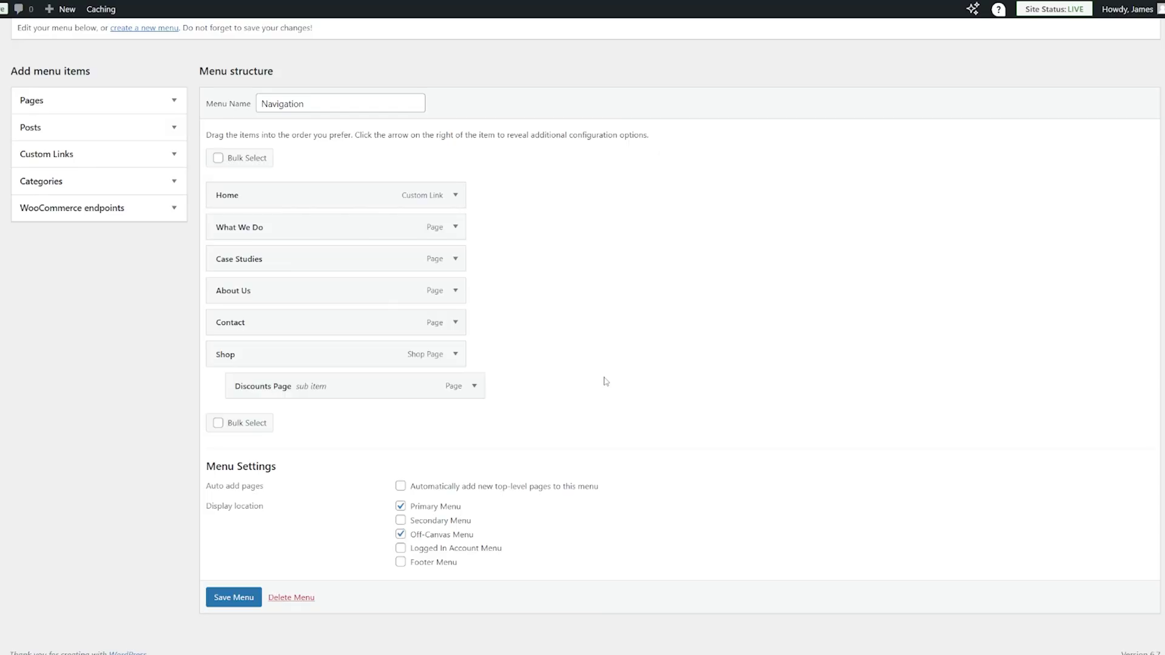
- Add the WooCommerce endpoints Orders and Account details to the menu and nest them as sub-items under Shop
left_click(104, 211)
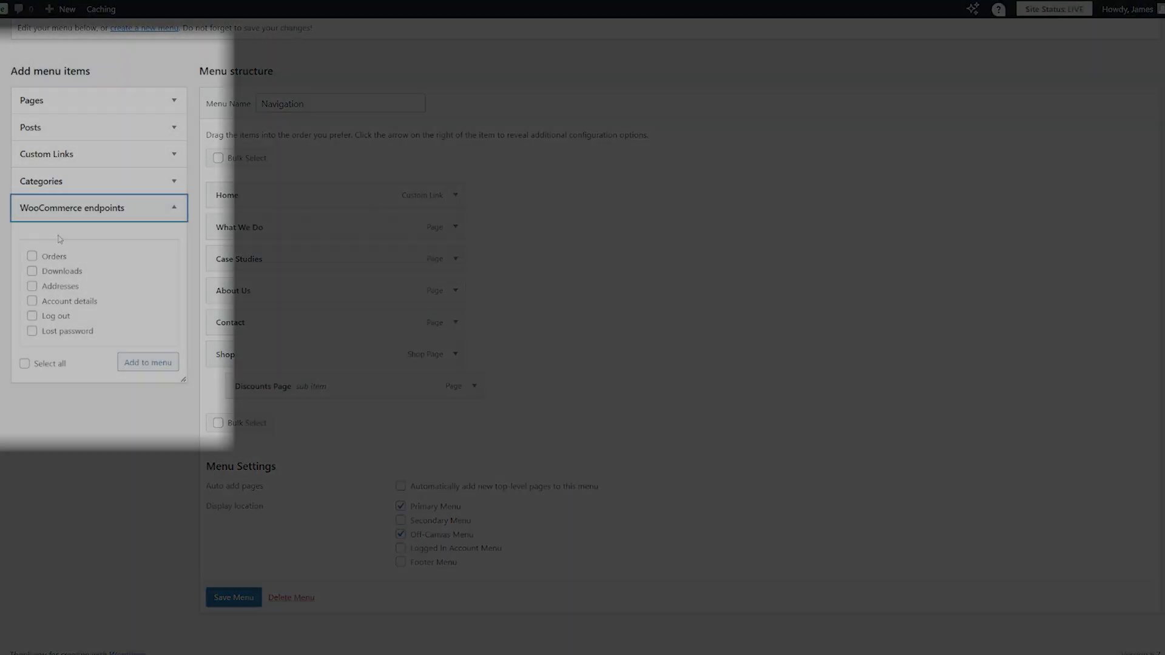
left_click(32, 257)
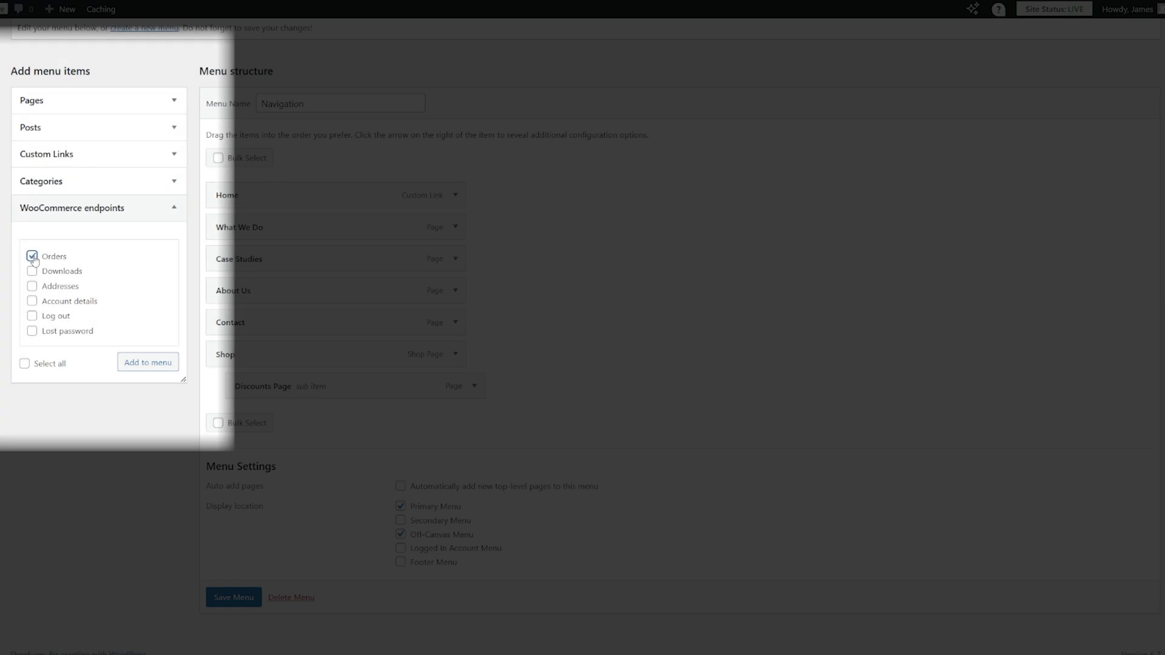
left_click(32, 302)
left_click(146, 364)
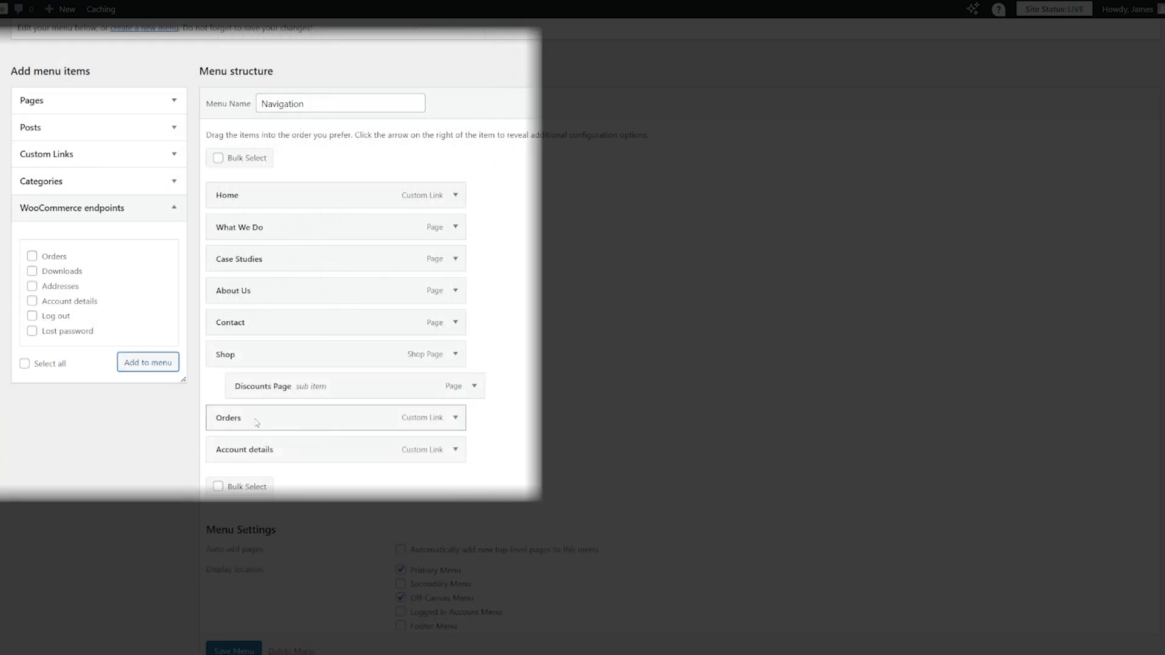
left_click_drag(319, 417, 304, 458)
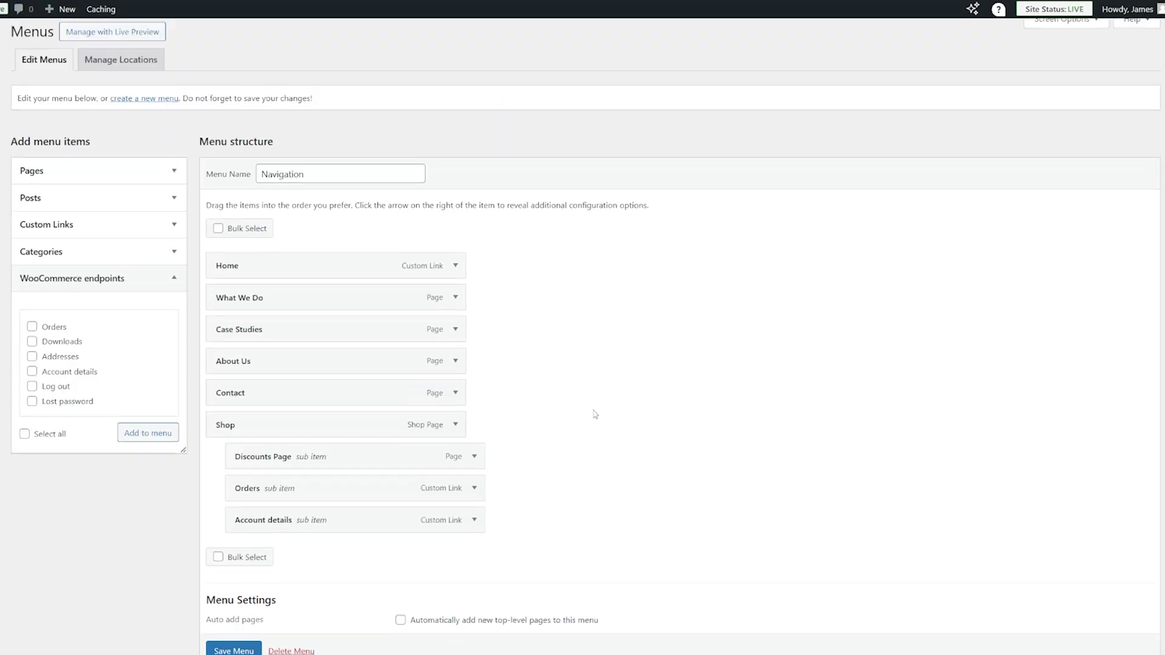
- Save the Navigation menu with its Shop sub-items
scroll(596, 415, "up", 1)
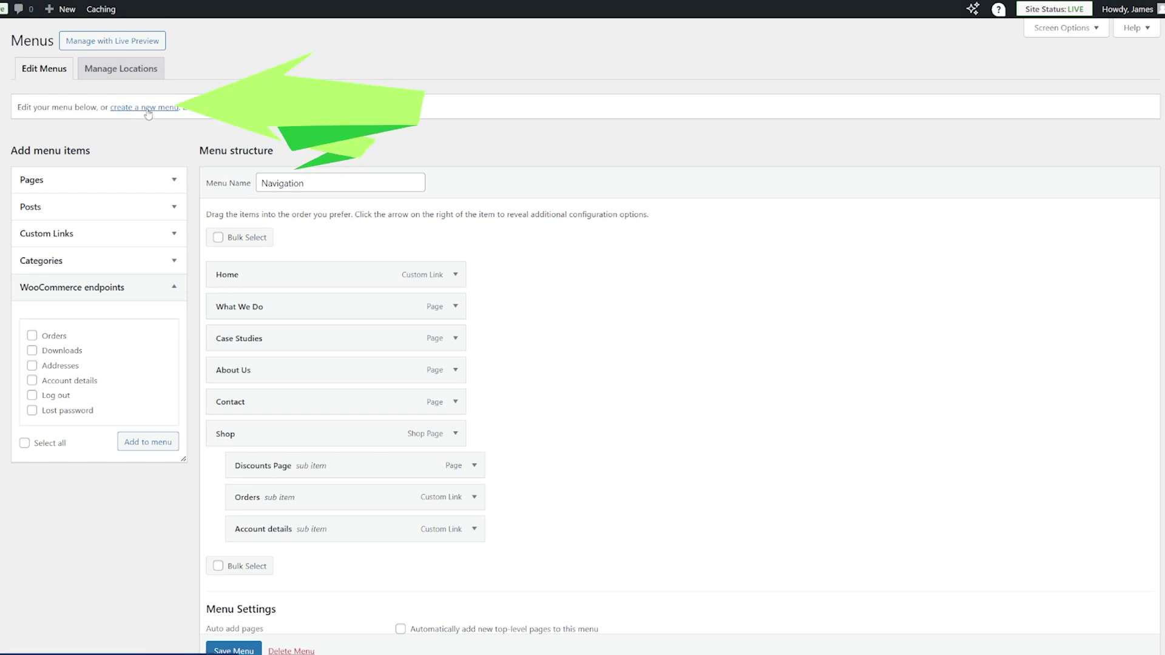
scroll(276, 607, "down", 2)
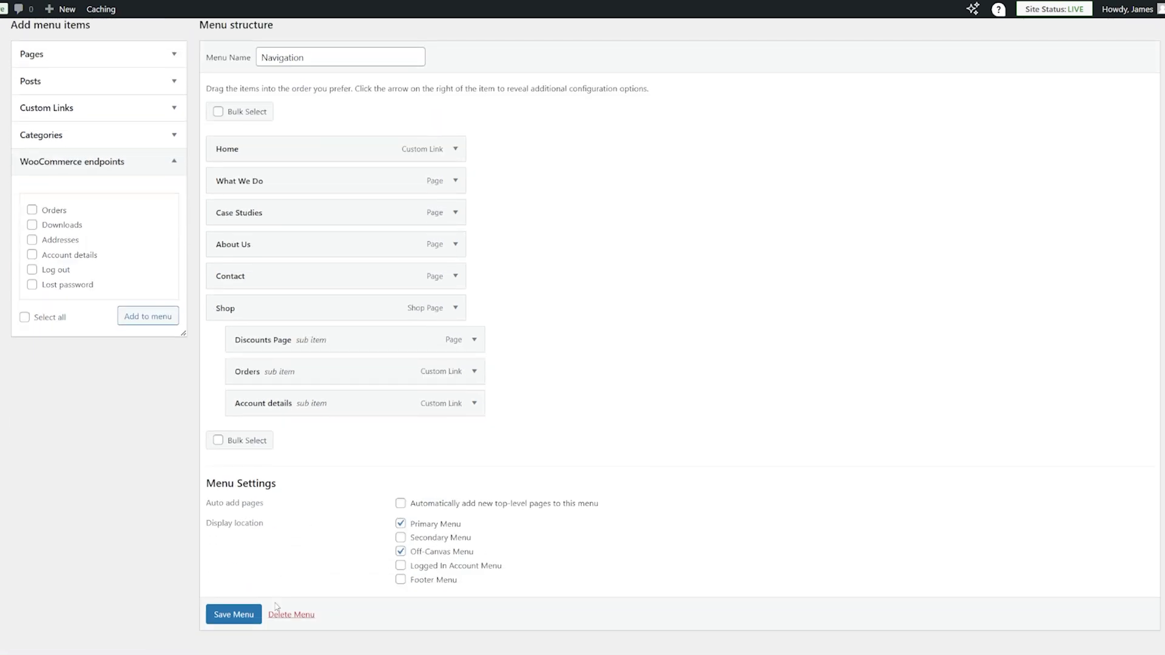
left_click(235, 619)
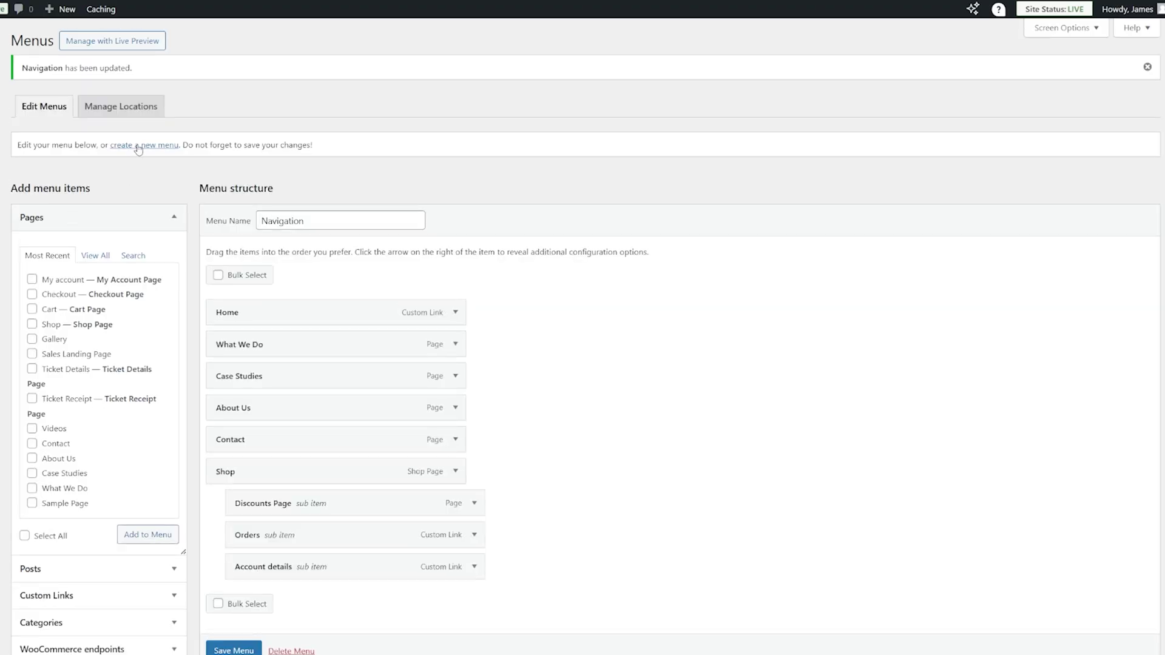
- Create a new menu named "Footer Navigation" and assign it to the Footer Menu display location
left_click(139, 146)
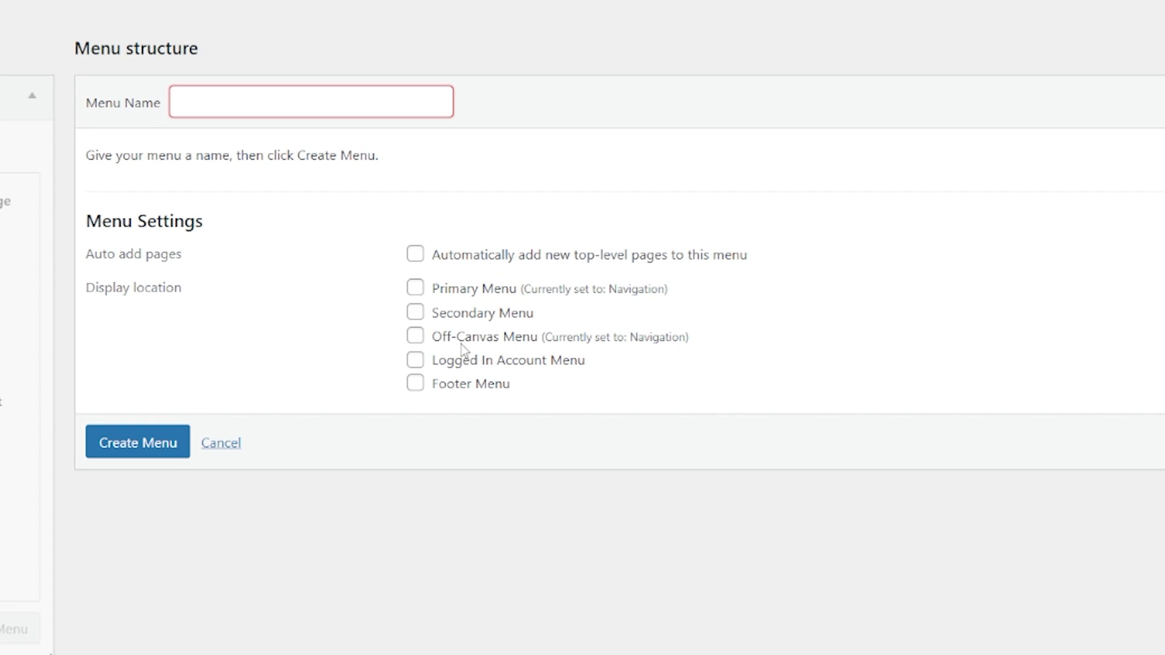
left_click(417, 385)
left_click(236, 96)
type("Footer Navigation")
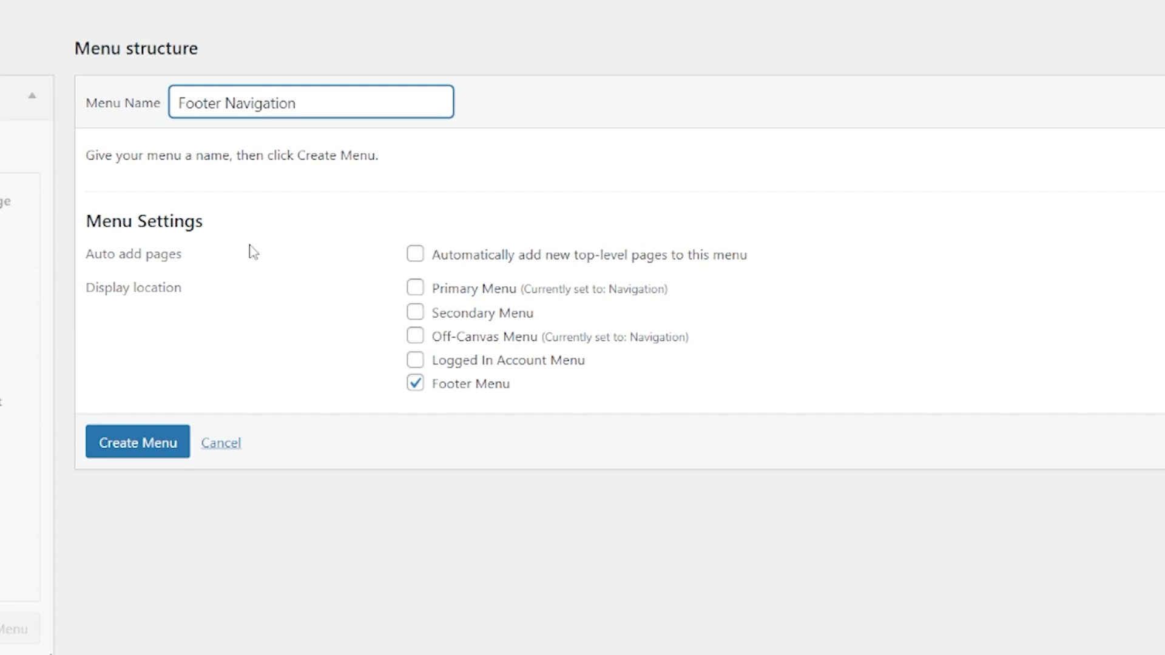
left_click(391, 454)
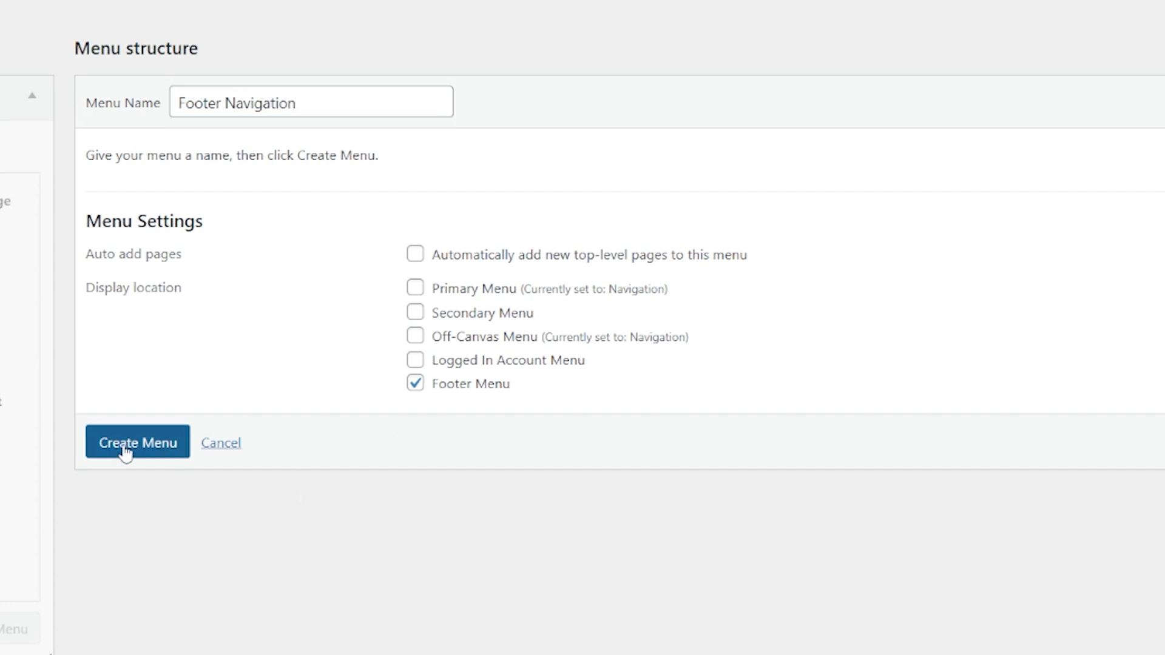
left_click(125, 451)
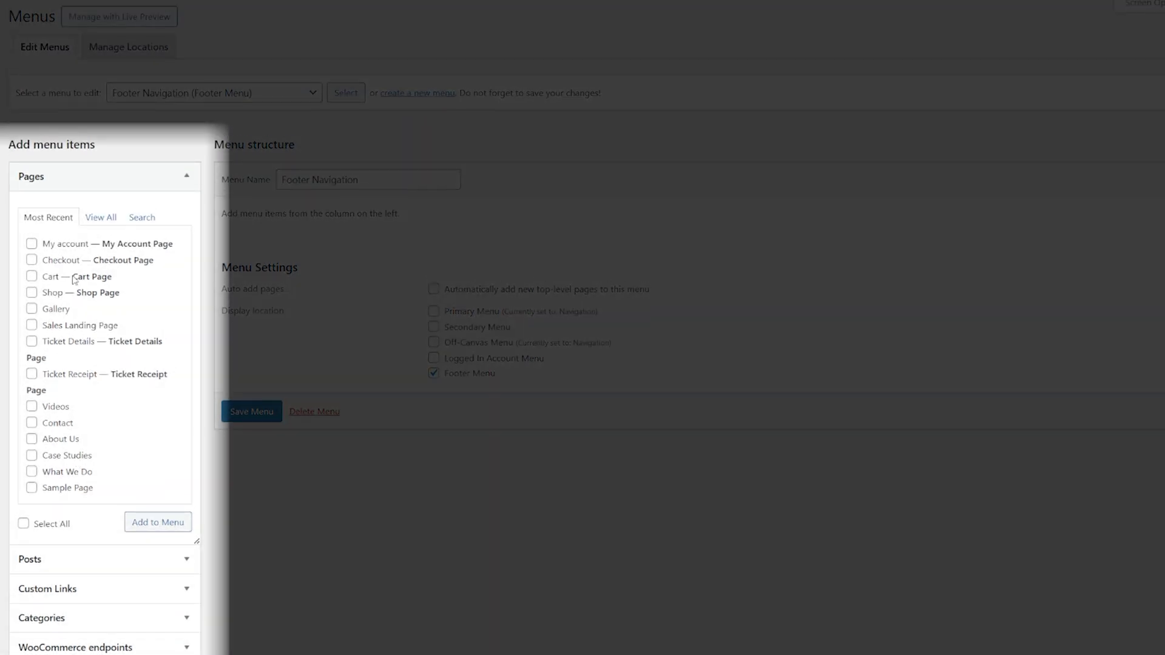
- Add the My account, Checkout, Cart, Shop and Gallery pages to the Footer Navigation menu and save it
left_click(31, 244)
left_click(31, 261)
left_click(31, 276)
left_click(32, 293)
left_click(32, 310)
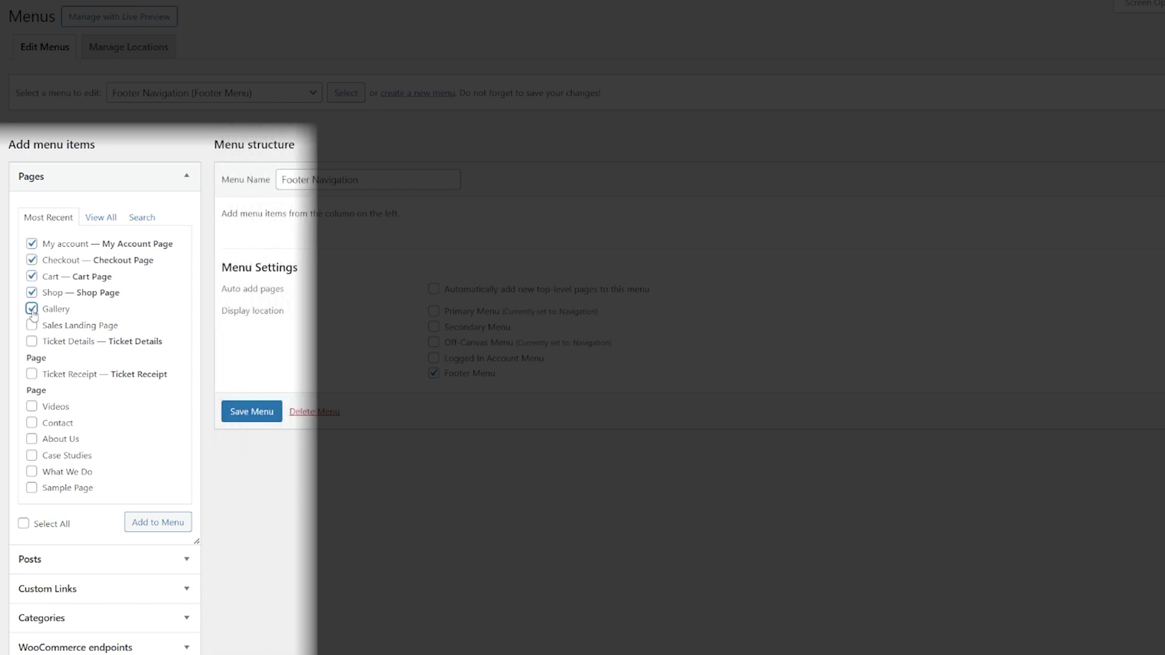
left_click(168, 524)
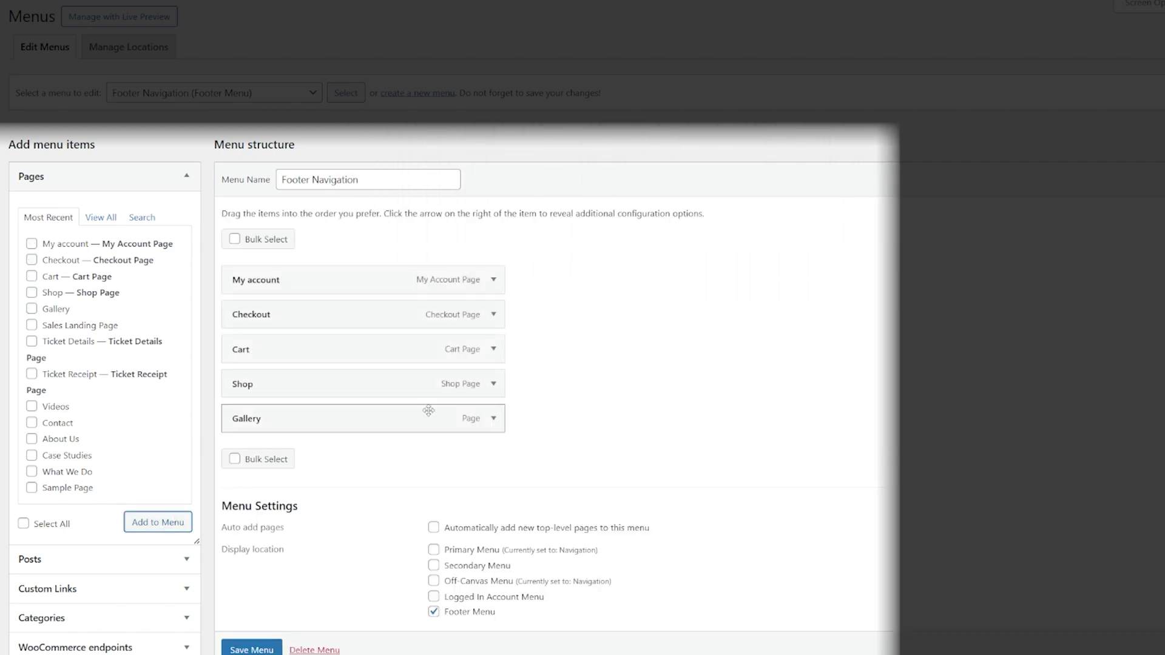
scroll(373, 430, "down", 1)
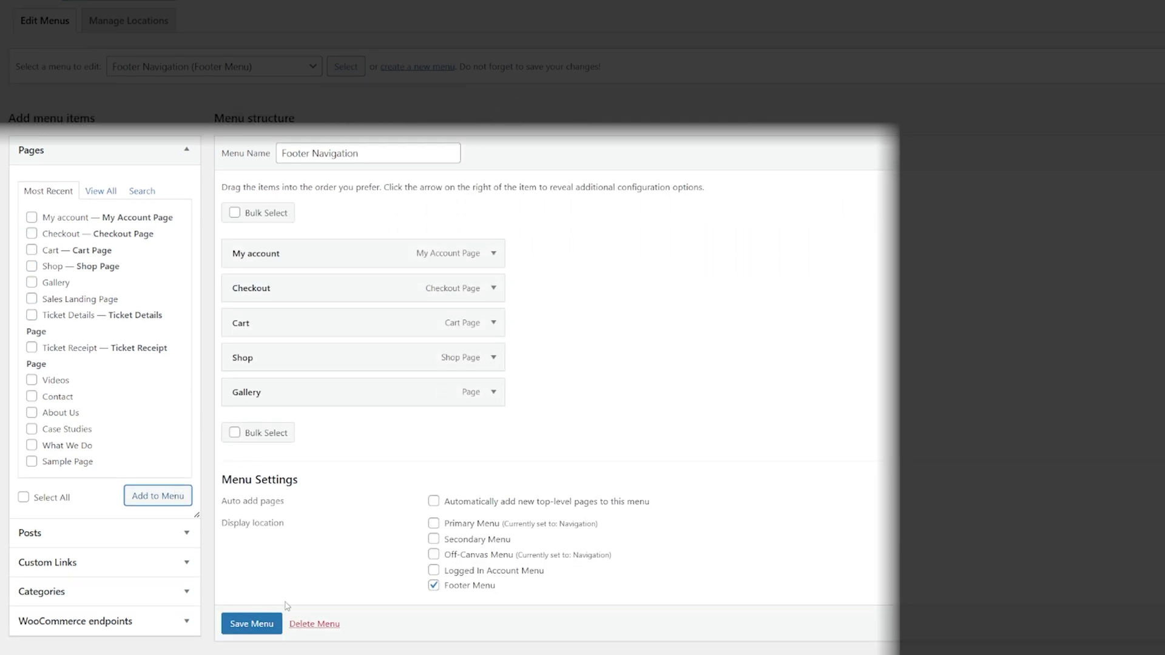
left_click(254, 626)
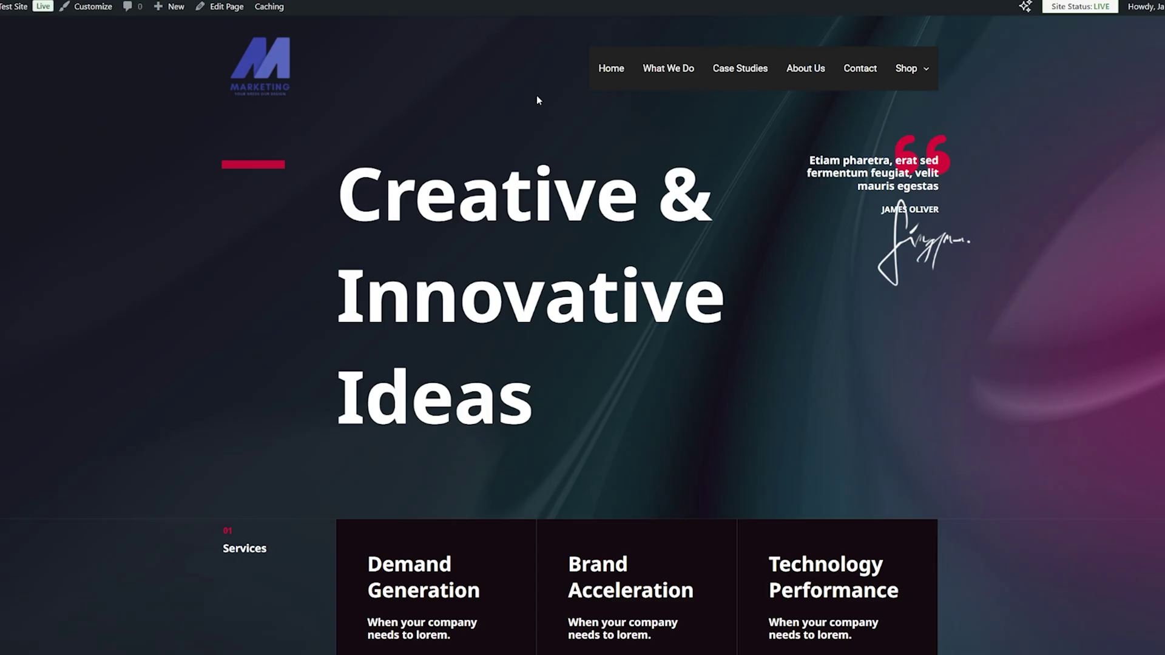
- On the live site, open Account details from the Shop submenu and return to the home page
mouse_move(916, 71)
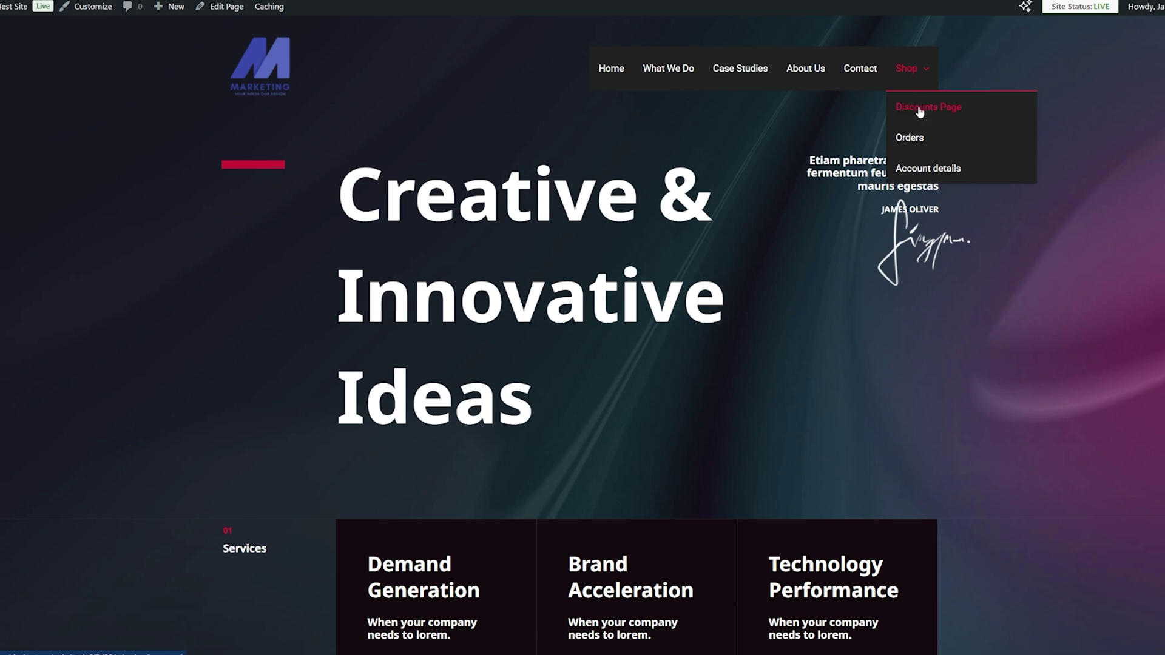
left_click(934, 171)
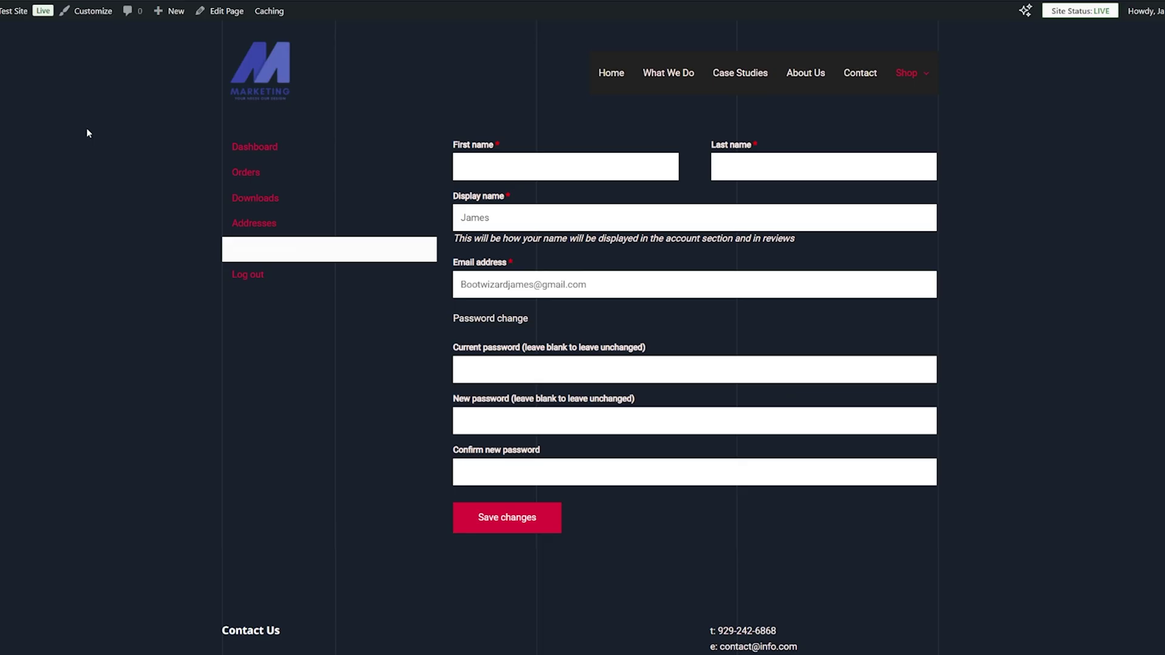
left_click(267, 76)
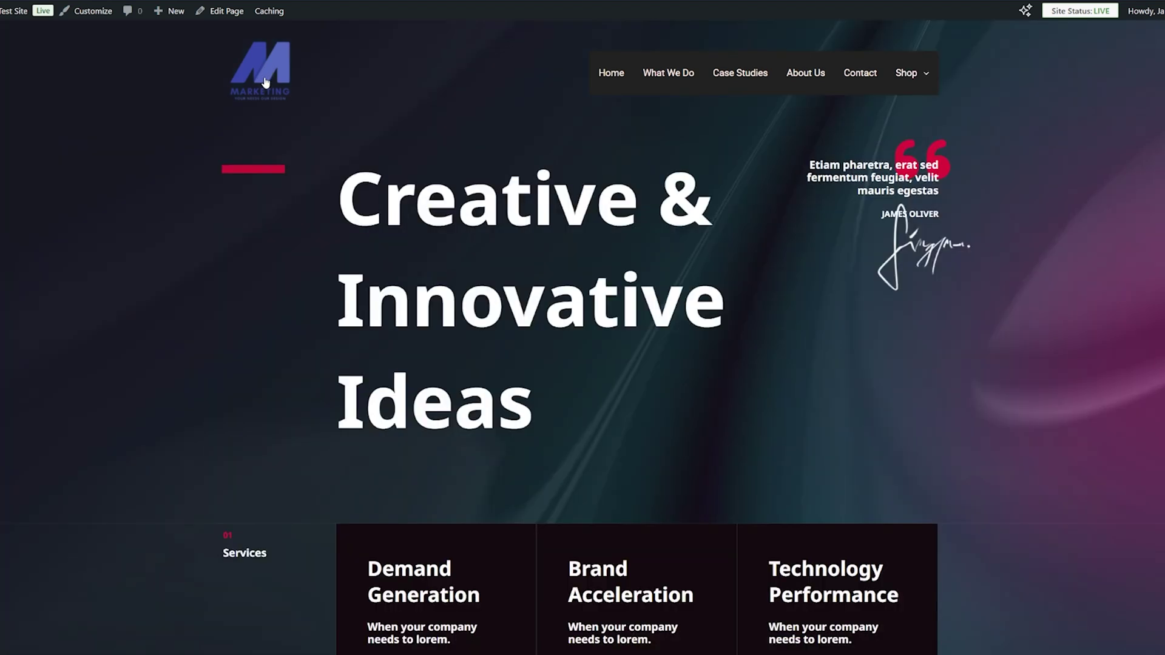
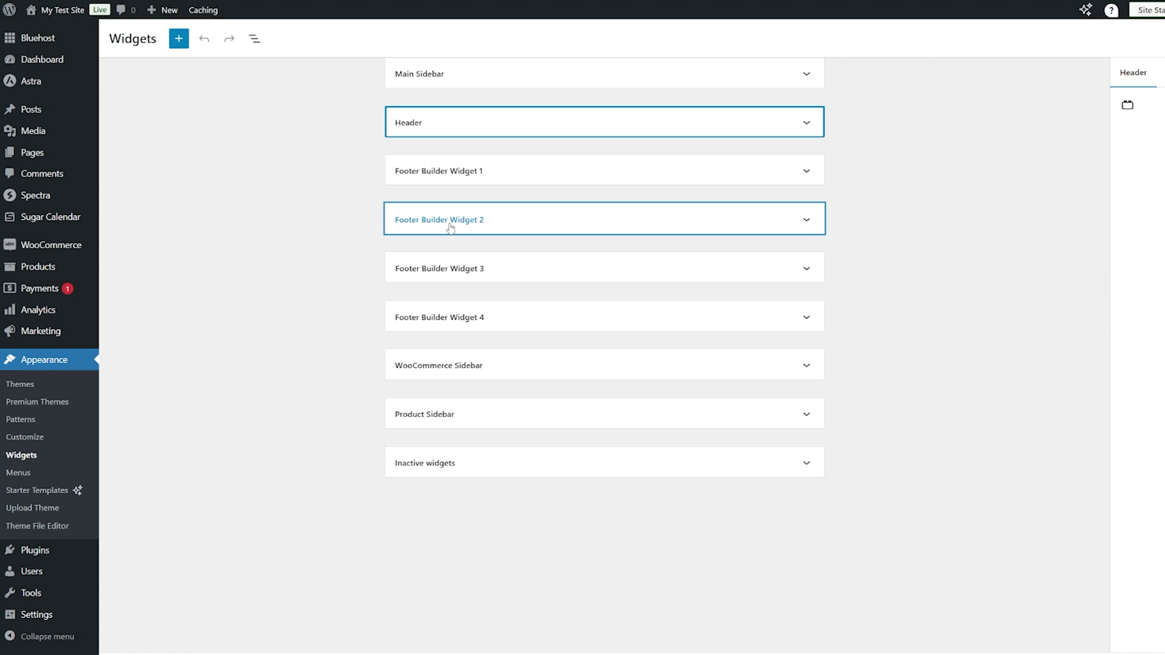
- Add a Navigation Menu widget below the "Let's talk" heading in Footer Builder Widget 2 and assign it the Footer Navigation menu
left_click(807, 222)
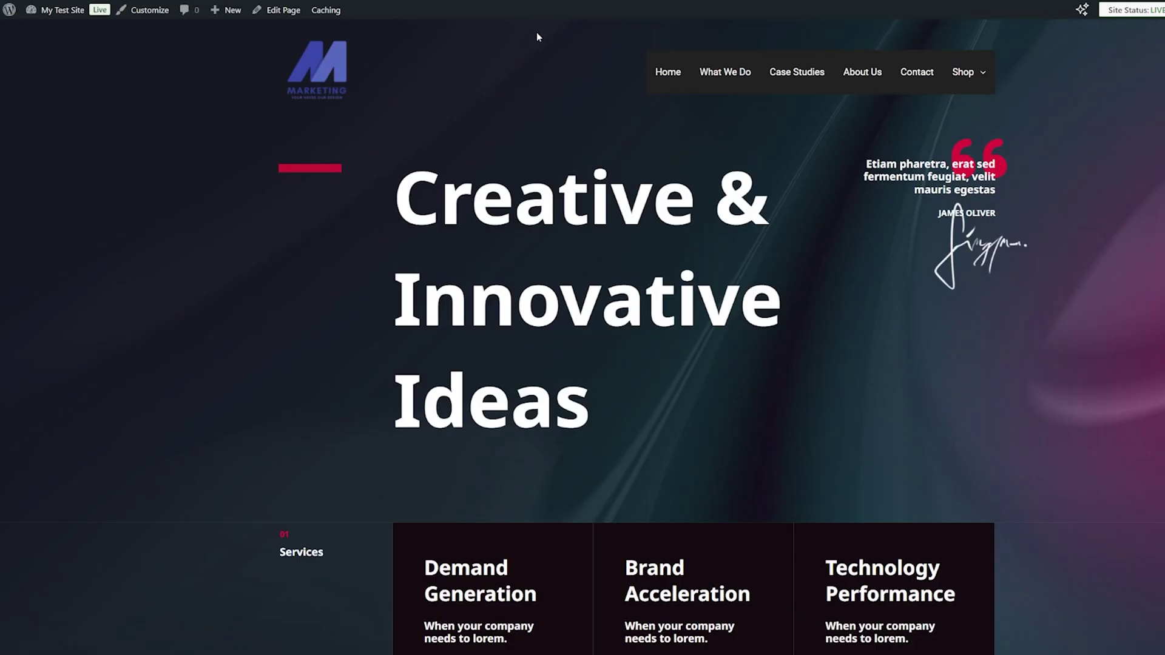
scroll(498, 398, "down", 15)
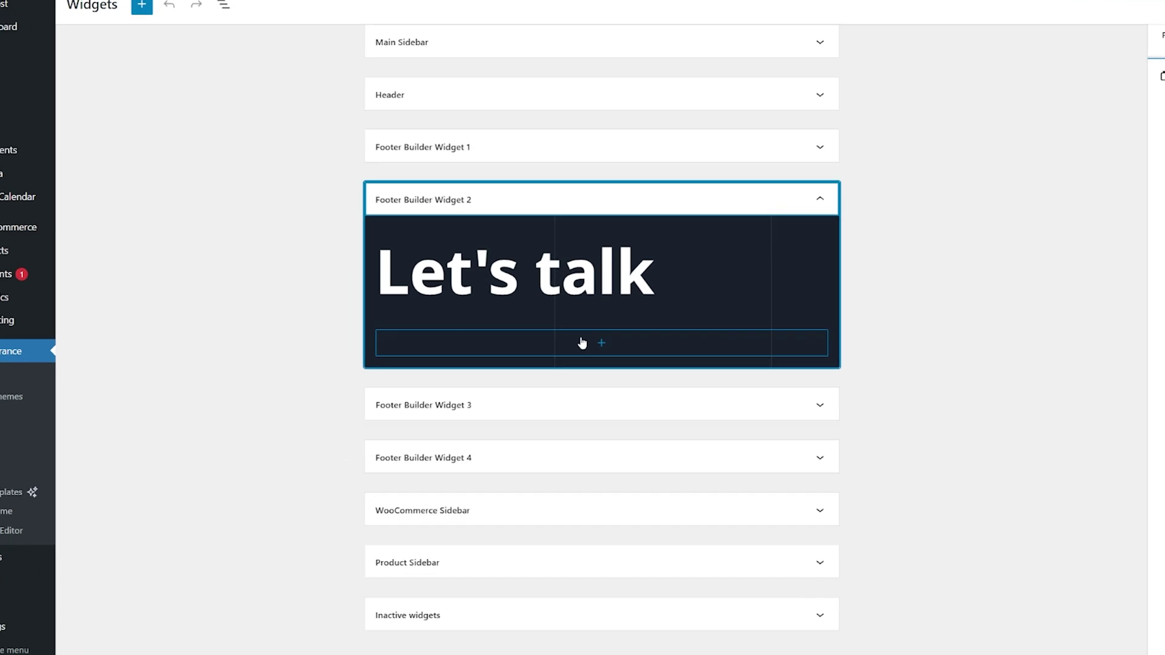
left_click(600, 344)
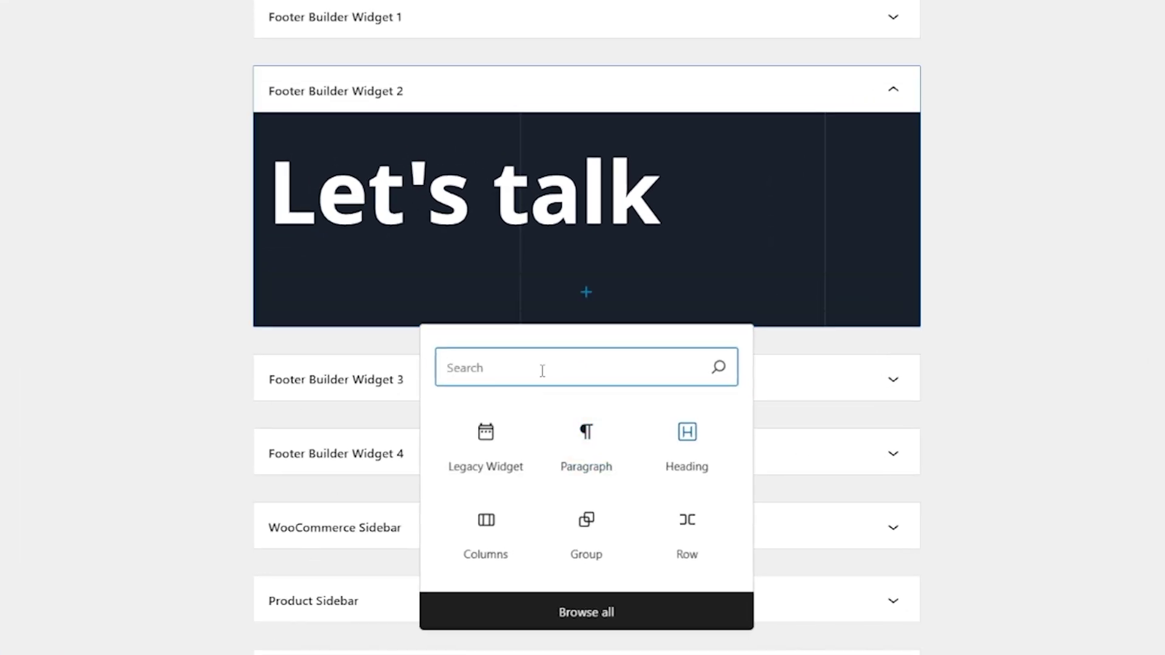
type("menu")
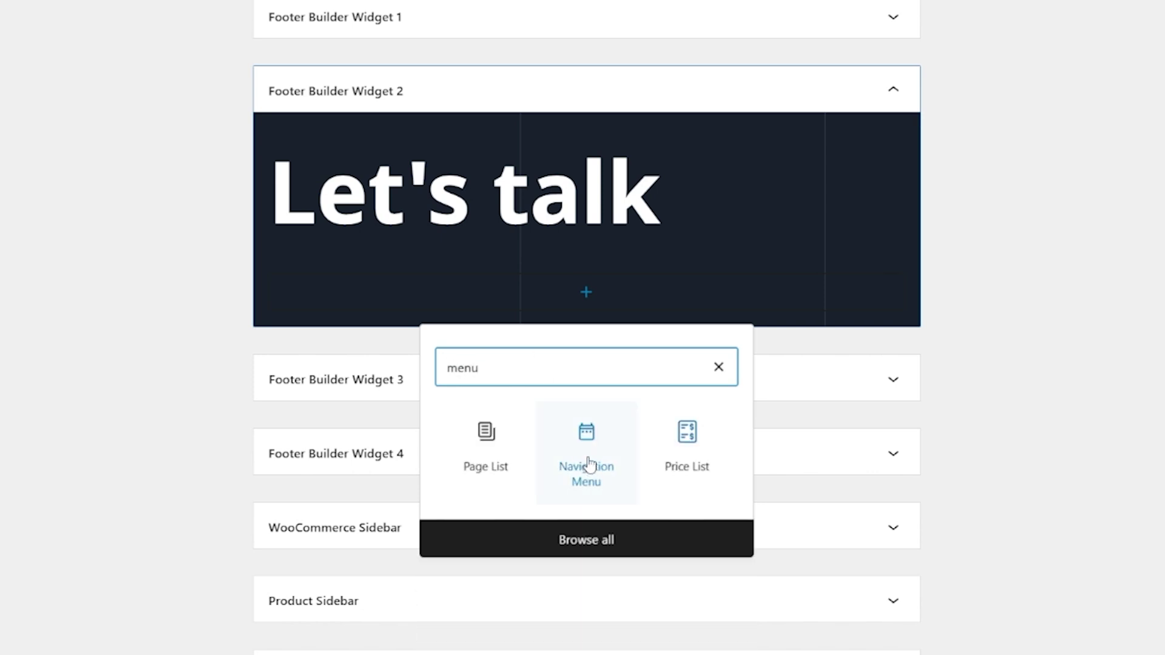
left_click(588, 464)
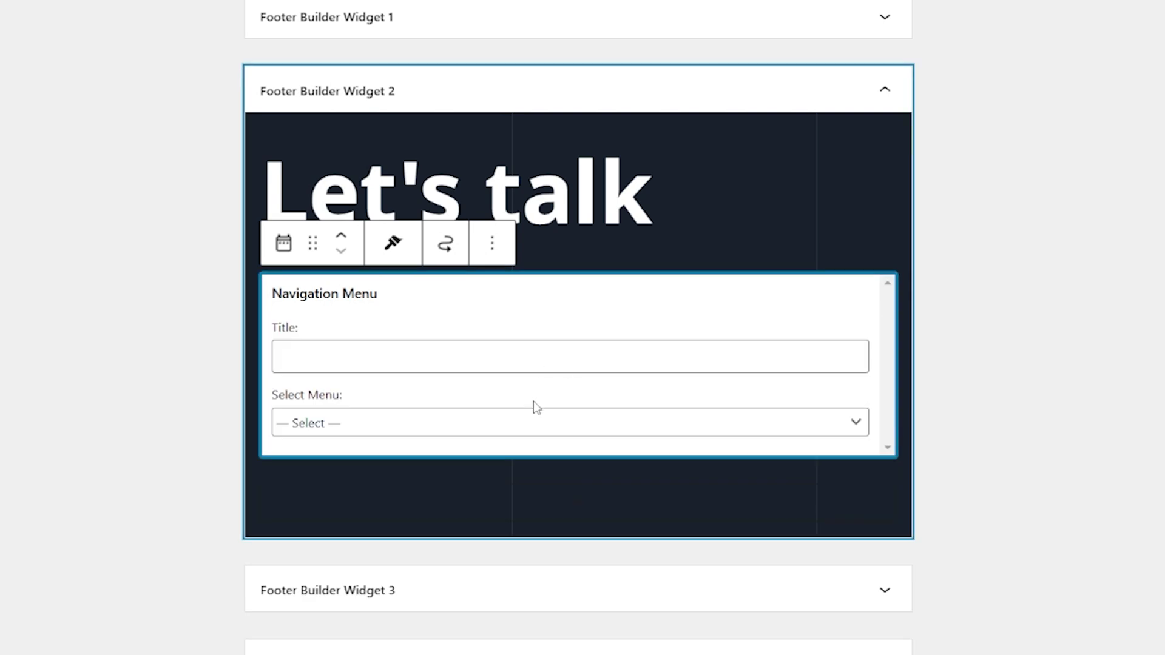
left_click(532, 426)
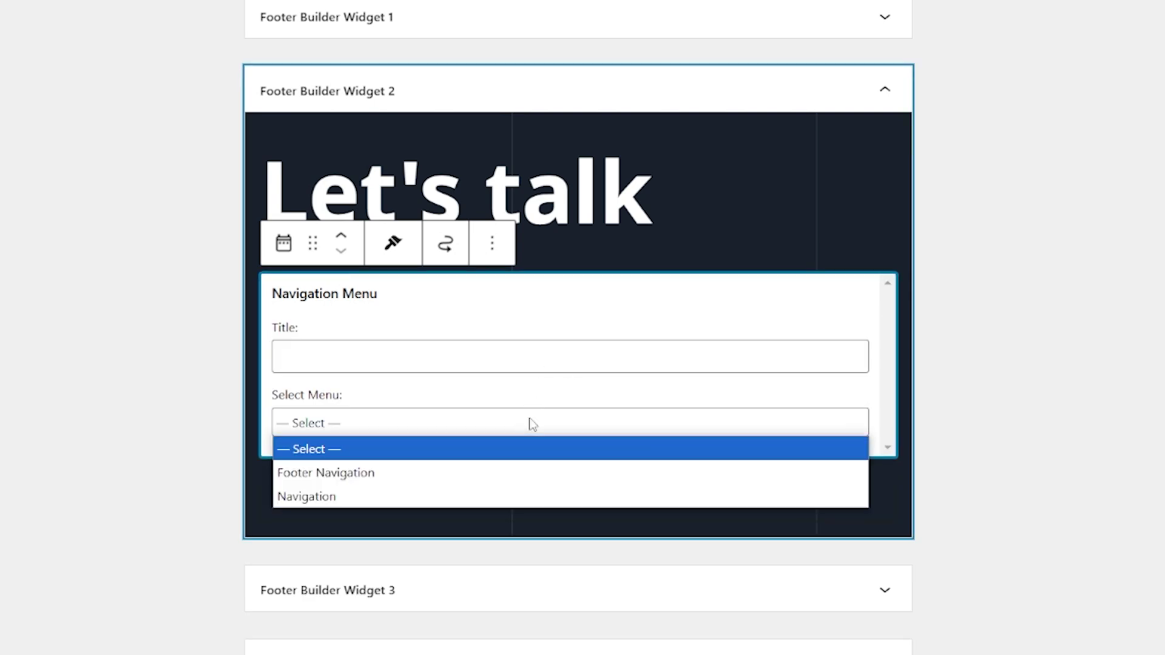
left_click(358, 478)
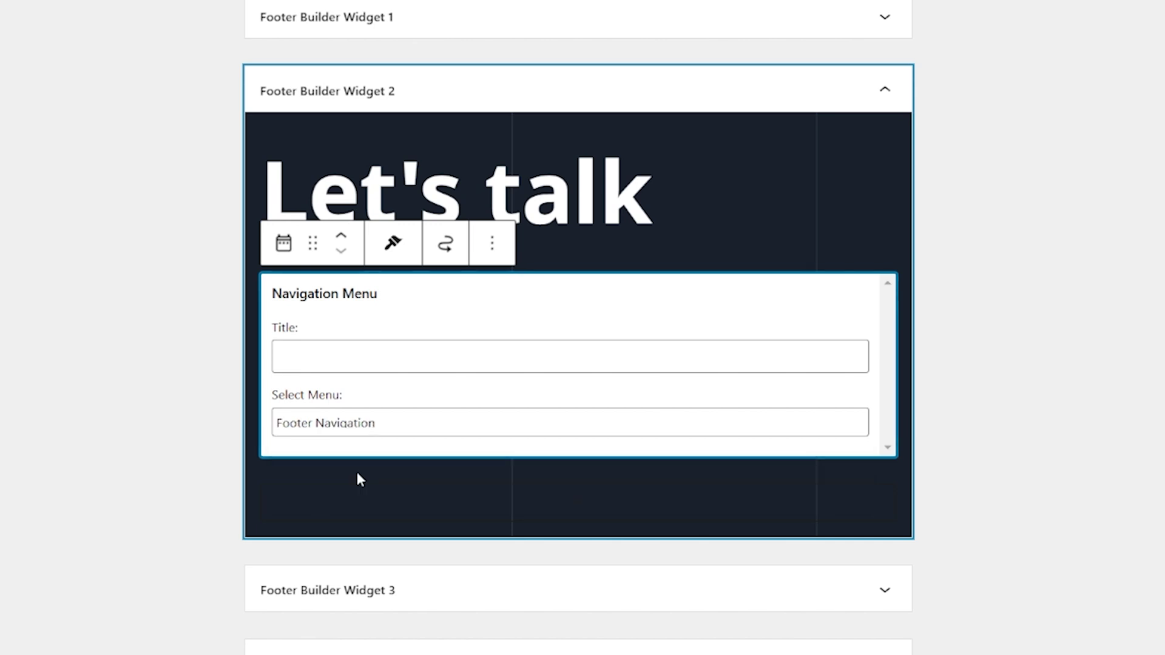
- Title the navigation menu widget "Your Store" and deselect it to preview the result
left_click(341, 351)
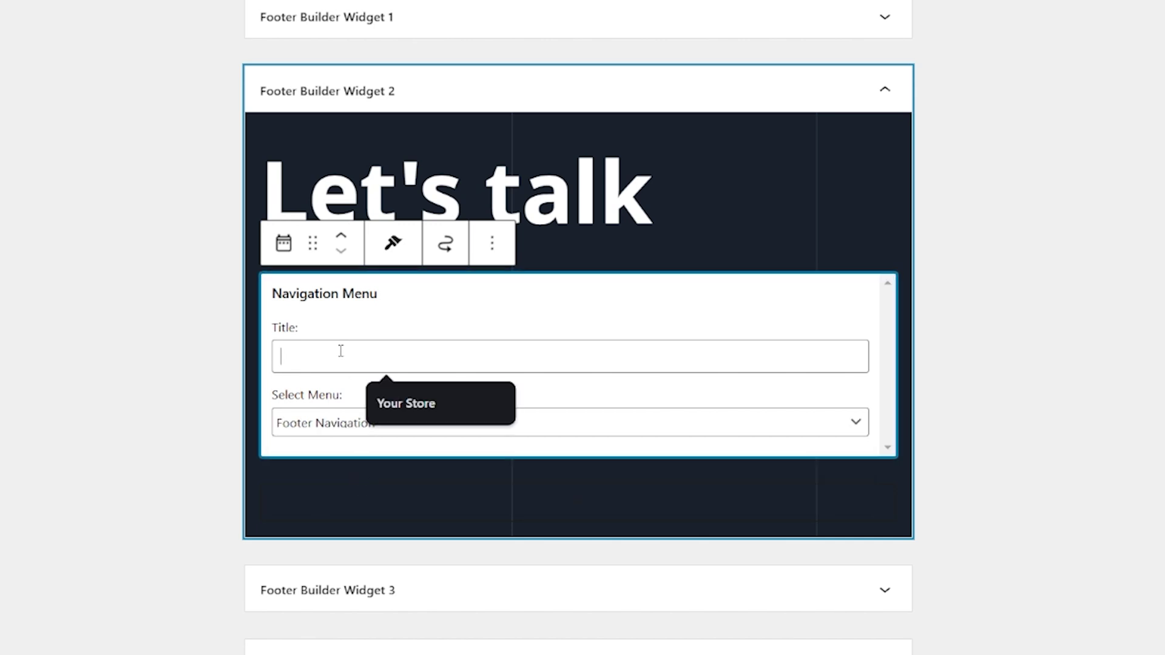
key("Caps_Lock")
type("Y")
key("Caps_Lock")
type("our")
key("Caps_Lock")
type("STO")
key("BackSpace")
key("BackSpace")
key("Caps_Lock")
type("tore")
left_click(1087, 468)
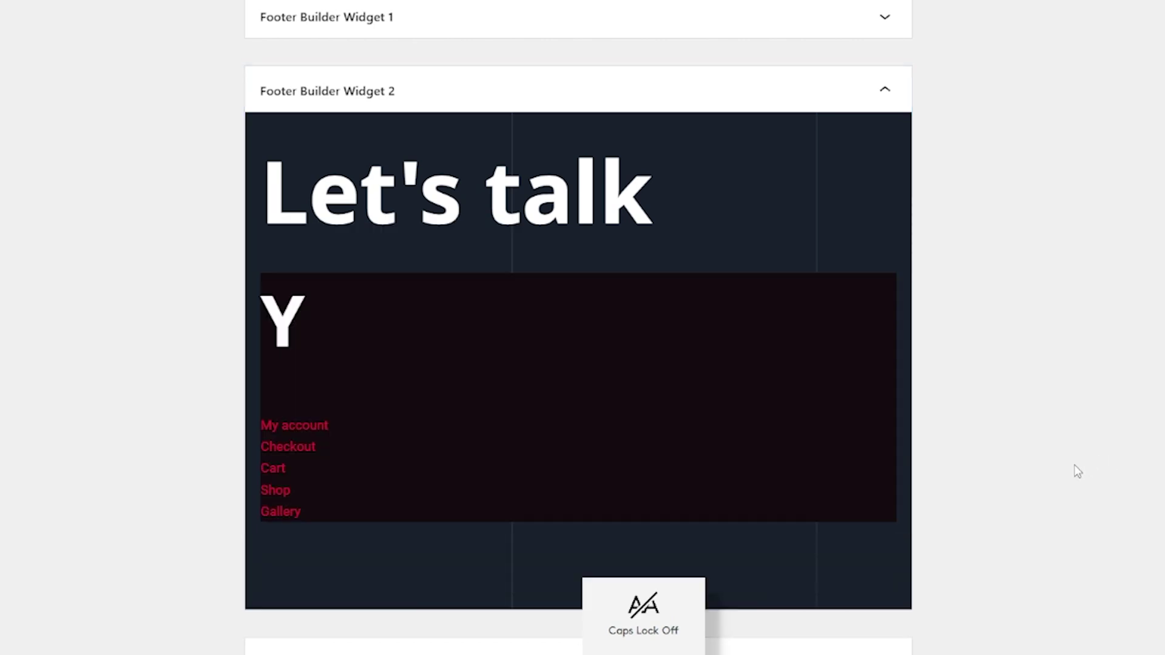
left_click(440, 368)
left_click(629, 495)
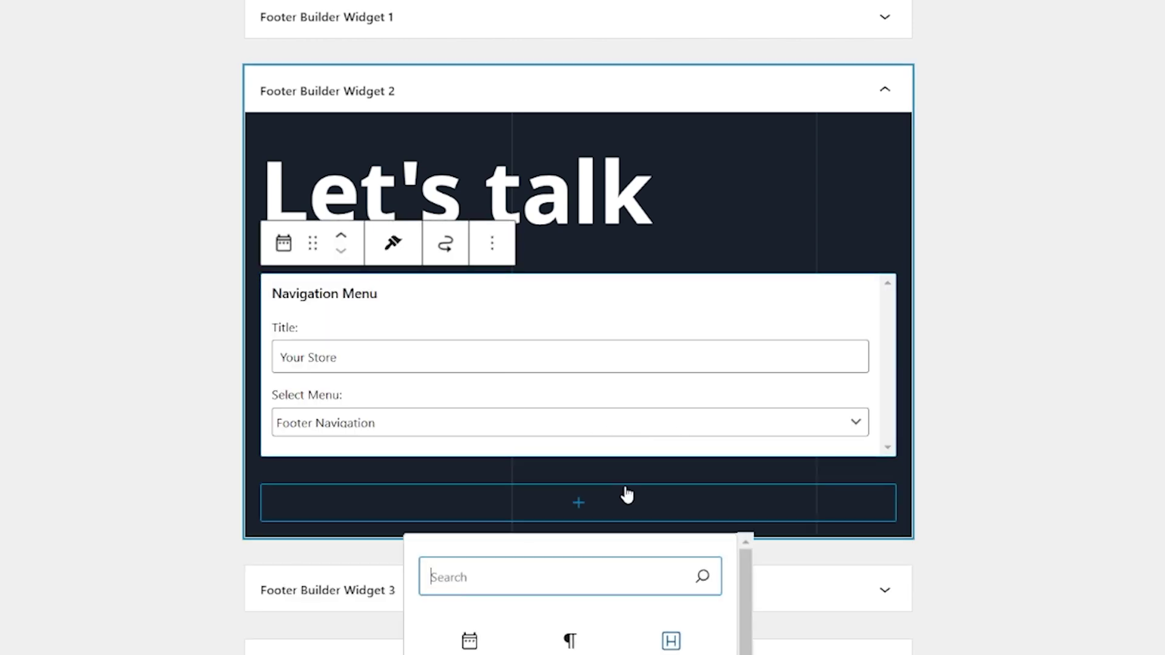
left_click(1052, 464)
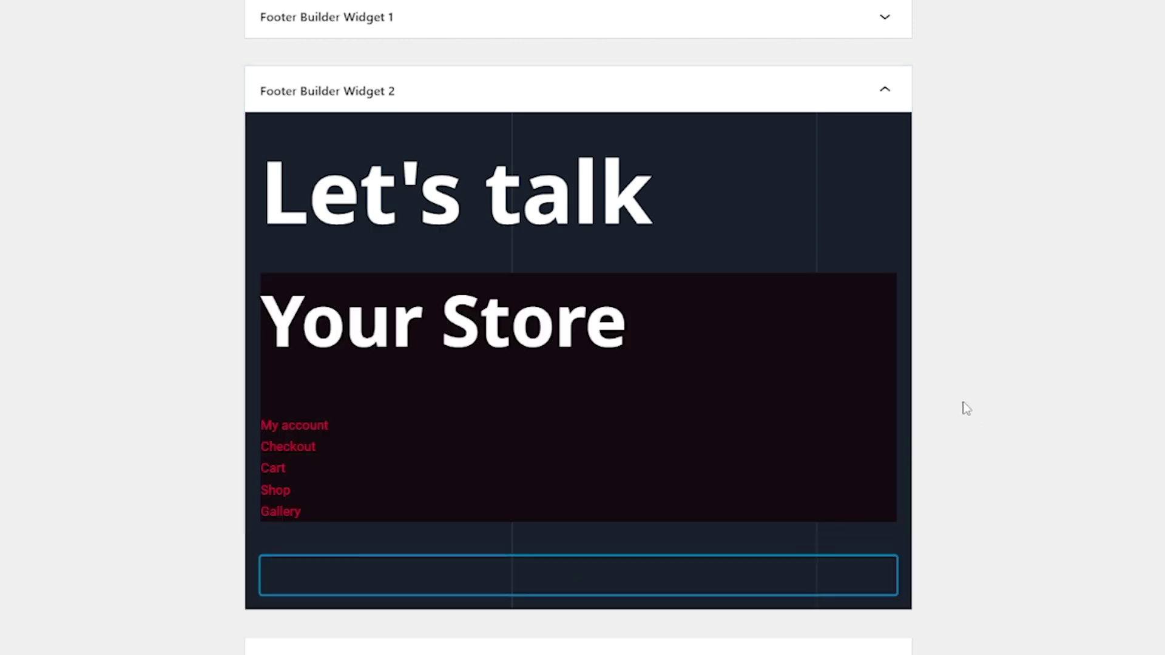